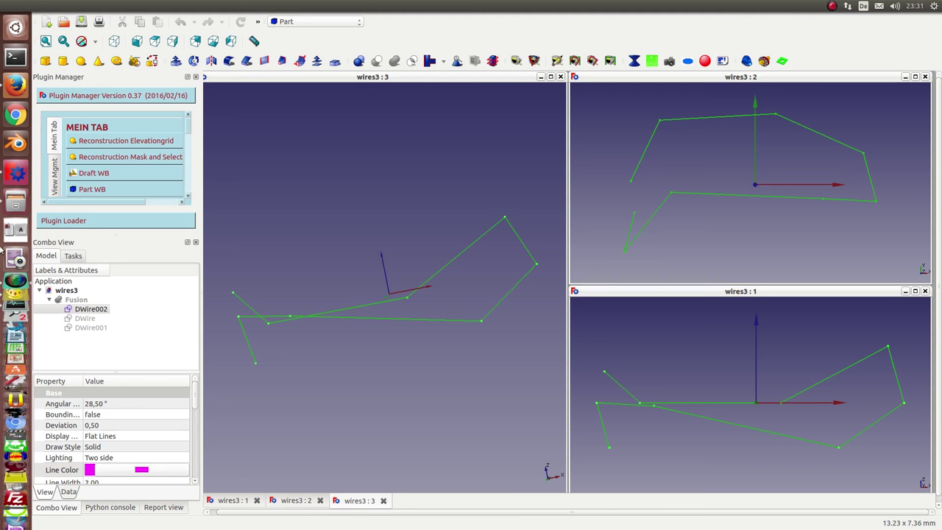
Step: Orbit the wires3:3 view around the green DWire002 polyline from three different angles
middle_click_drag(326, 390, 361, 262)
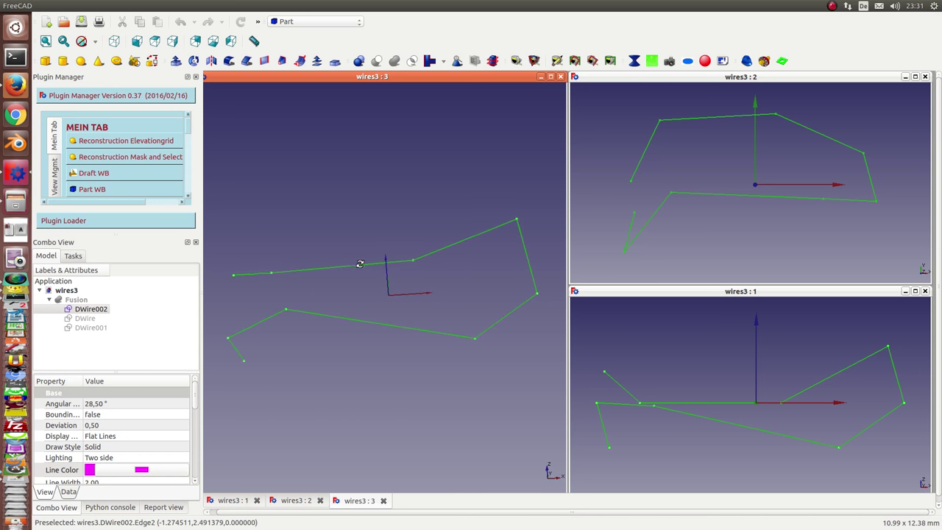
middle_click_drag(317, 415, 280, 387)
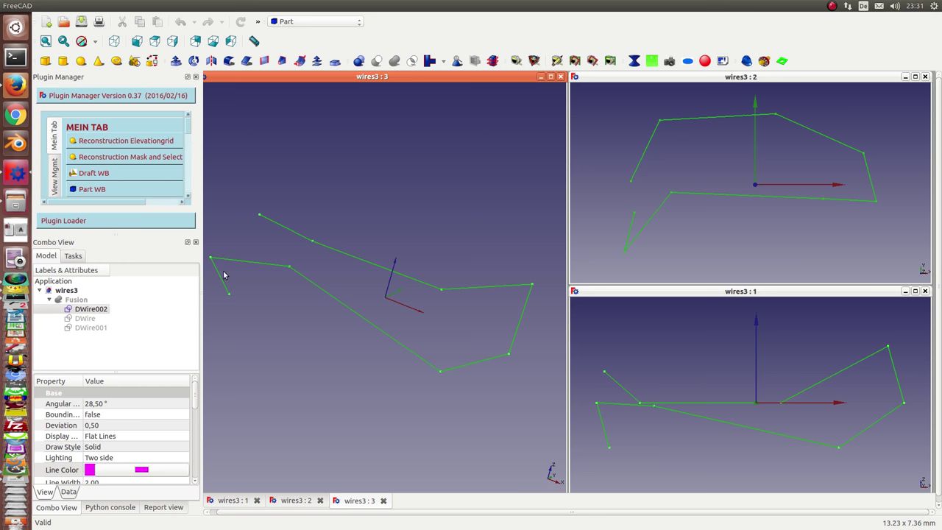
middle_click_drag(337, 388, 358, 311)
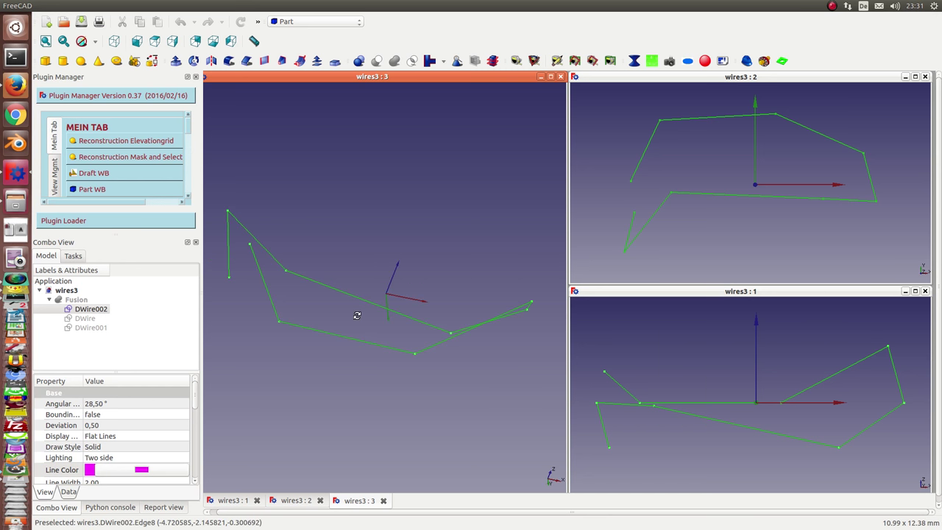
Step: Select the DWire and DWire001 tracks and make them visible
left_click(77, 318)
middle_click_drag(265, 320, 481, 346)
left_click(103, 328)
key("space")
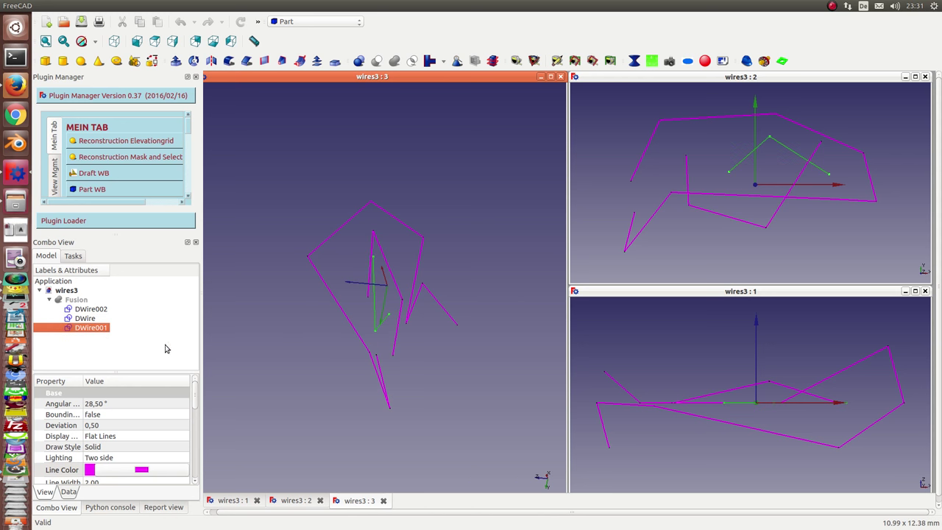
Step: Orbit and zoom around the three track wires, then show the Fusion as black lines
middle_click_drag(243, 346, 450, 292)
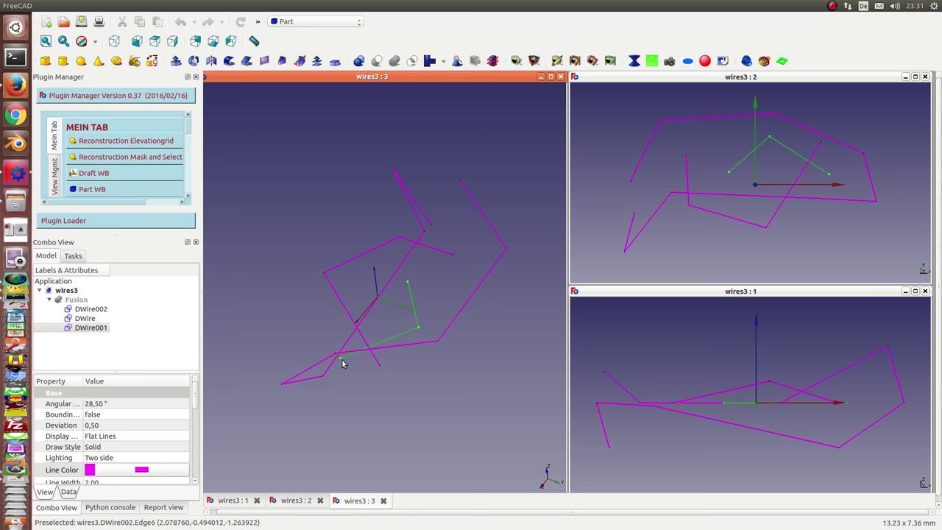
middle_click_drag(377, 427, 328, 396)
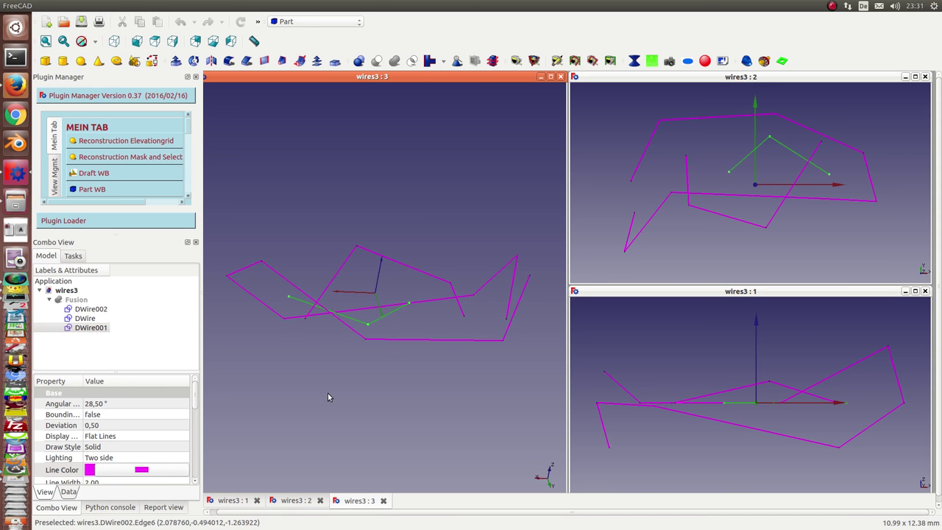
scroll(443, 400, "down", 2)
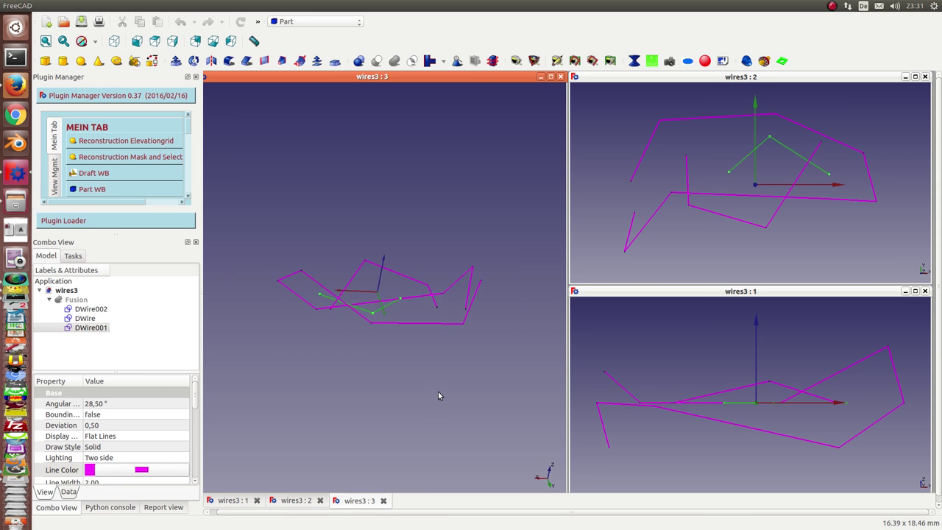
middle_click_drag(438, 395, 358, 400)
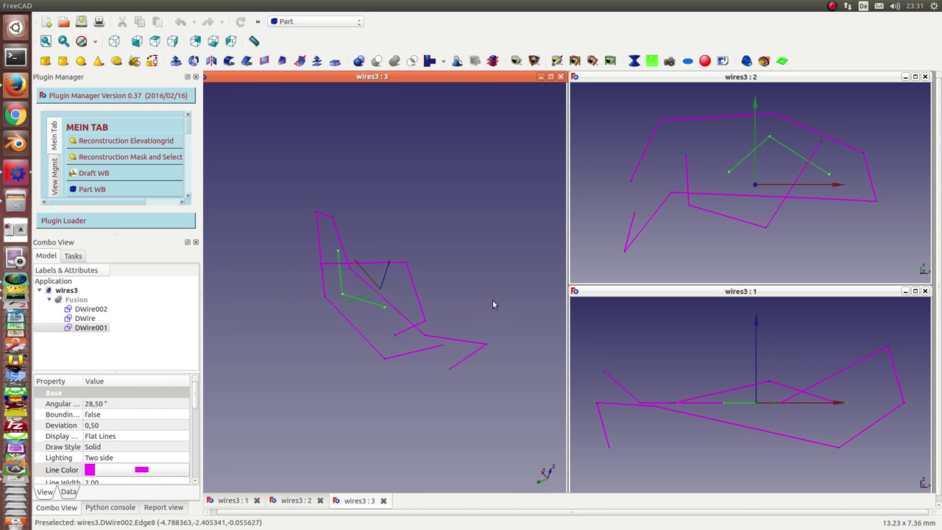
middle_click_drag(493, 304, 412, 296)
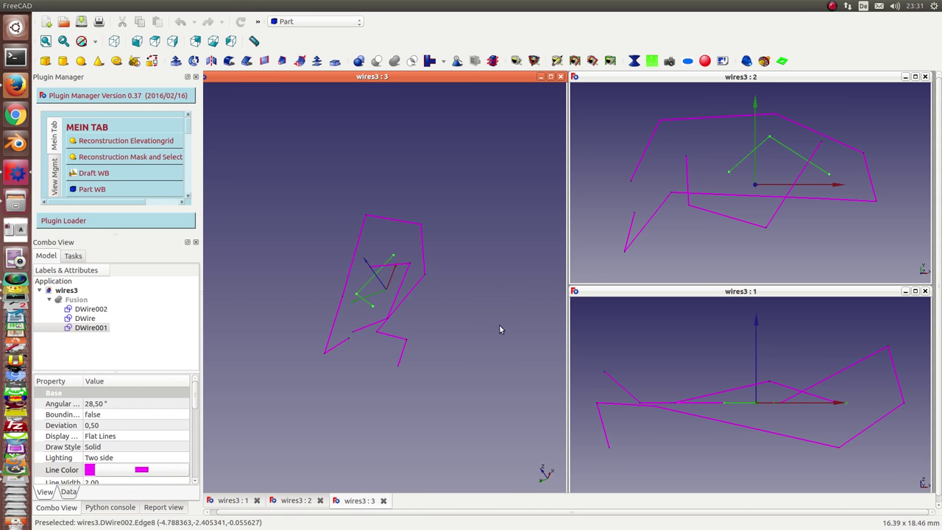
middle_click_drag(457, 423, 330, 406)
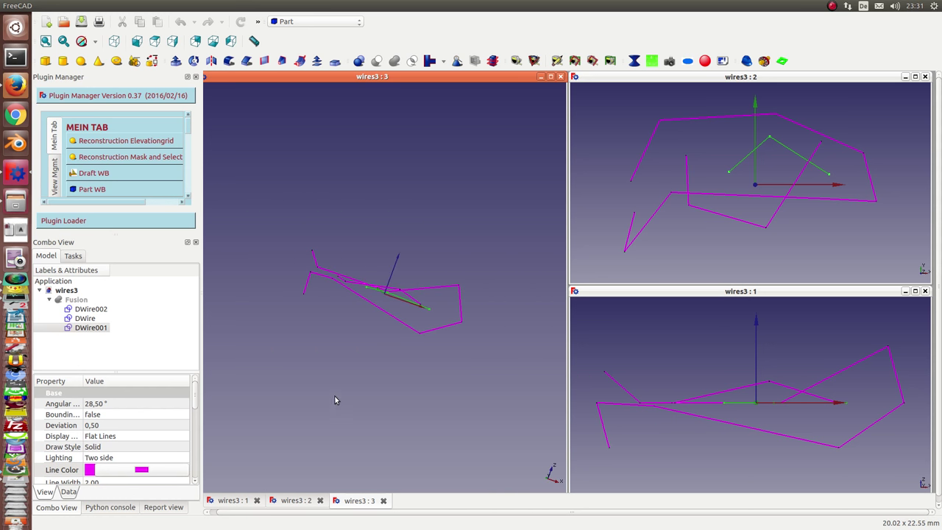
left_click(78, 300)
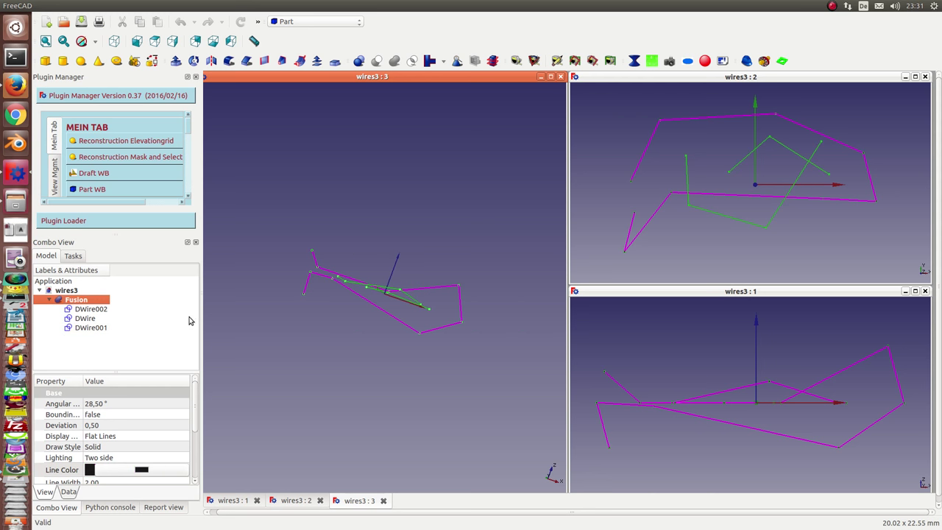
key("Down")
key("Down")
key("Down")
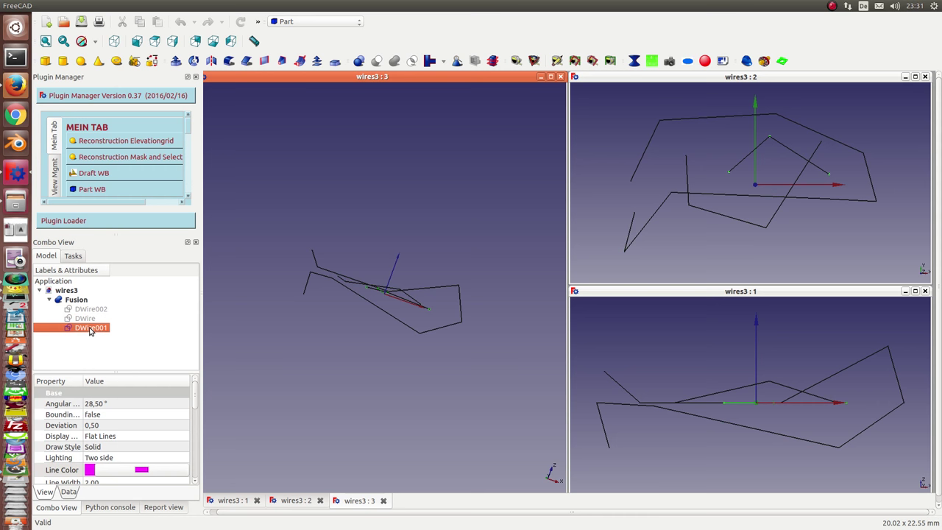
Step: Bring up example_elevationgrid.py in gedit, then push its window off-screen to reveal FreeCAD
key("alt+Tab")
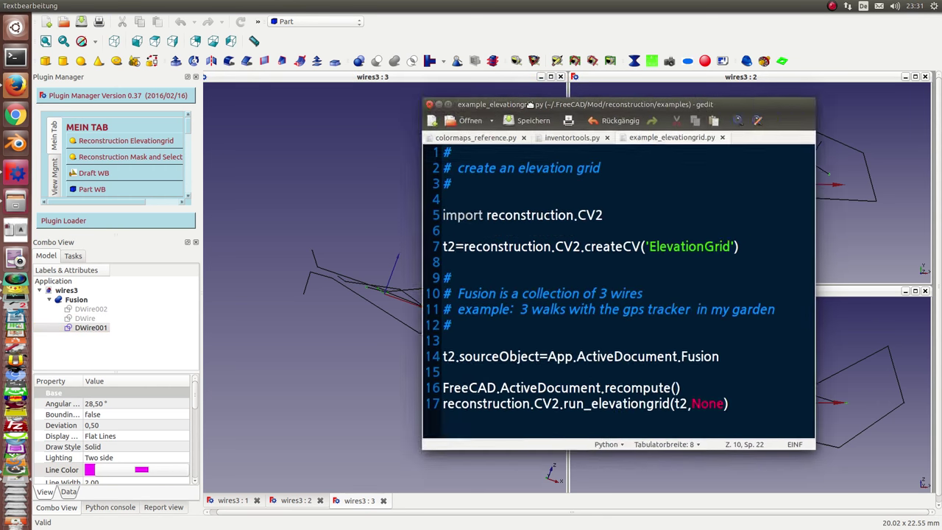
left_click_drag(563, 98, 393, 68)
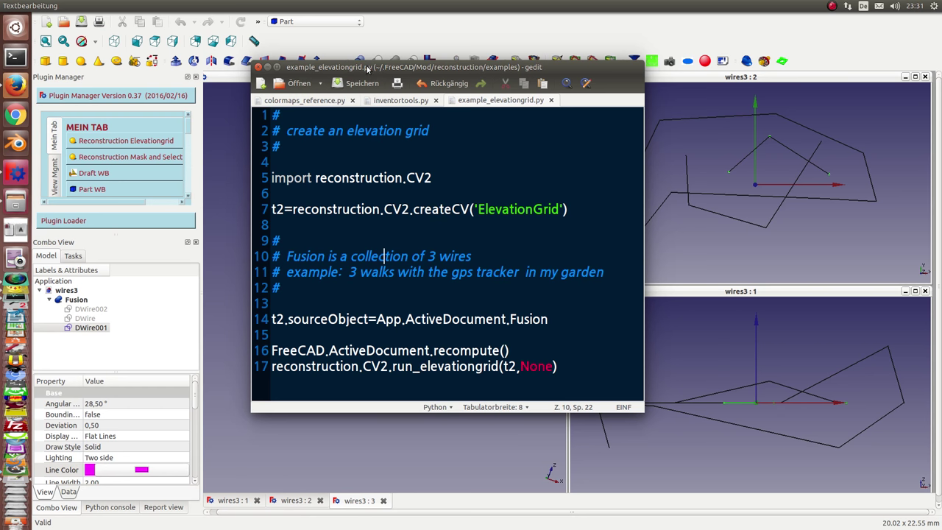
left_click_drag(367, 68, 941, 81)
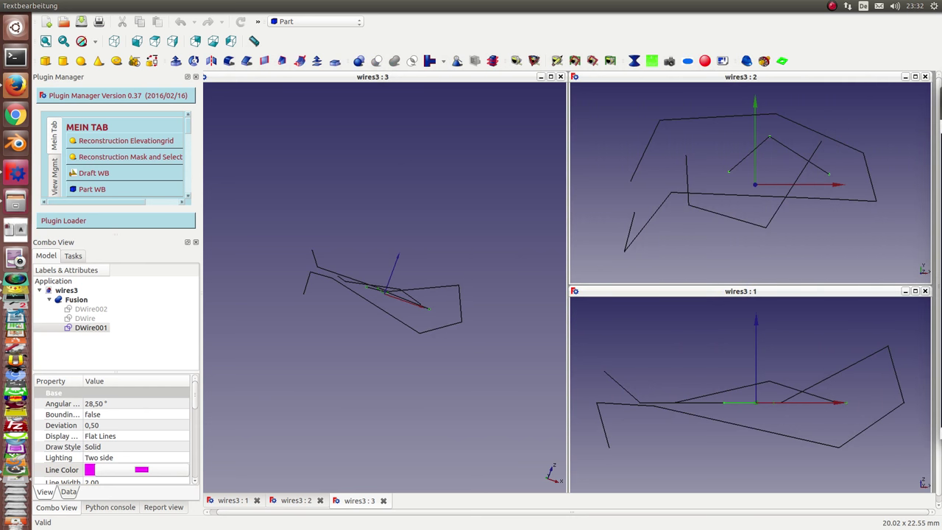
Step: Run Reconstruction Elevationgrid from the Plugin Manager and drag the Figure 1 contour plot into view
left_click(137, 142)
left_click_drag(216, 22, 617, 103)
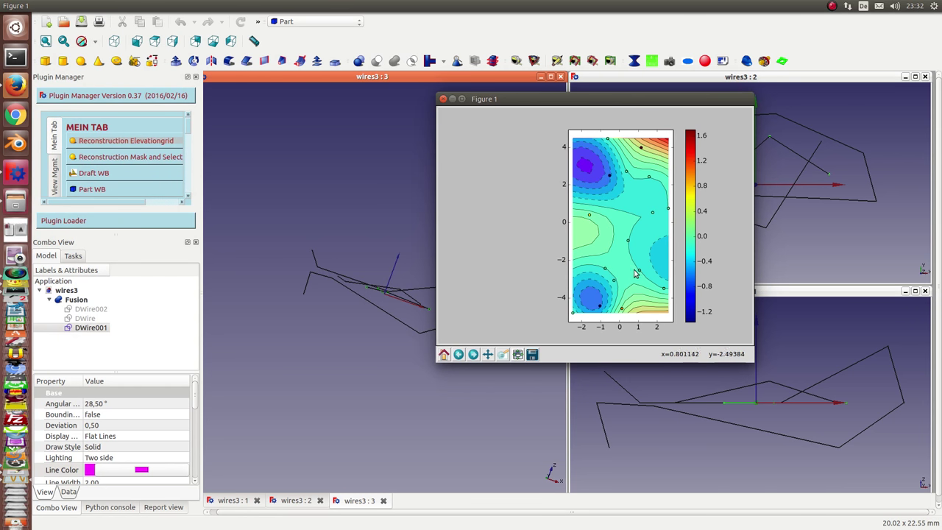
left_click_drag(620, 100, 326, 100)
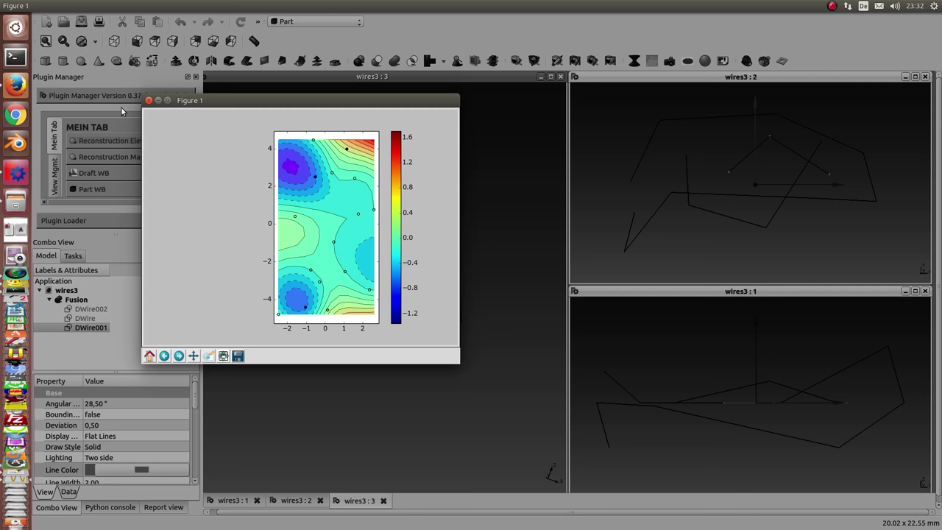
Step: Close Figure 1, hide Interpolation Gitter 21, and inspect the red Points object among the wires
left_click(148, 100)
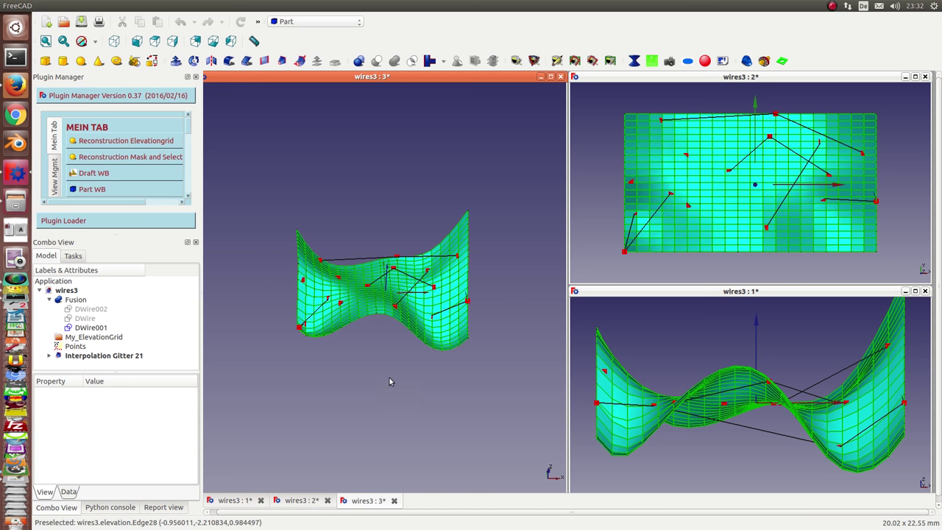
left_click(78, 358)
key("space")
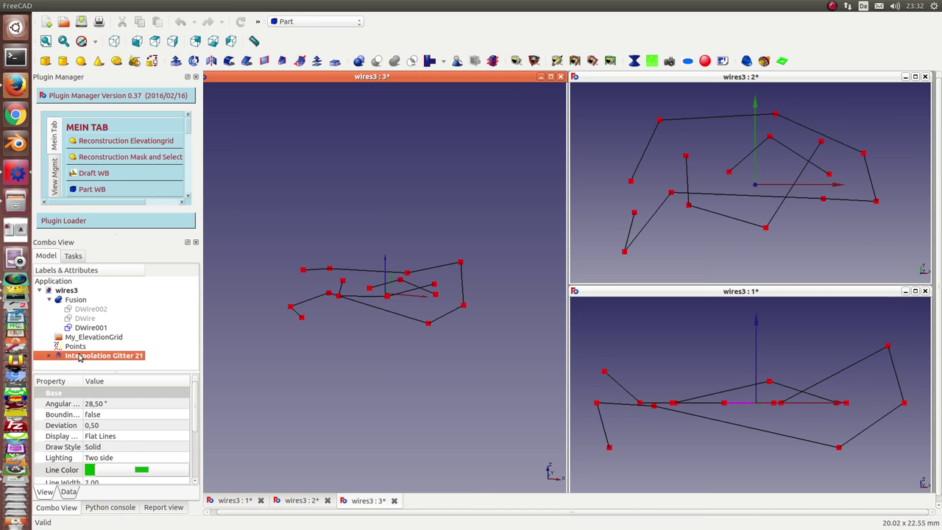
mouse_move(309, 298)
left_mouse_down()
mouse_move(431, 300)
mouse_move(355, 202)
mouse_move(300, 301)
mouse_move(316, 338)
mouse_move(284, 324)
mouse_move(393, 362)
mouse_move(354, 265)
mouse_move(324, 294)
left_mouse_up()
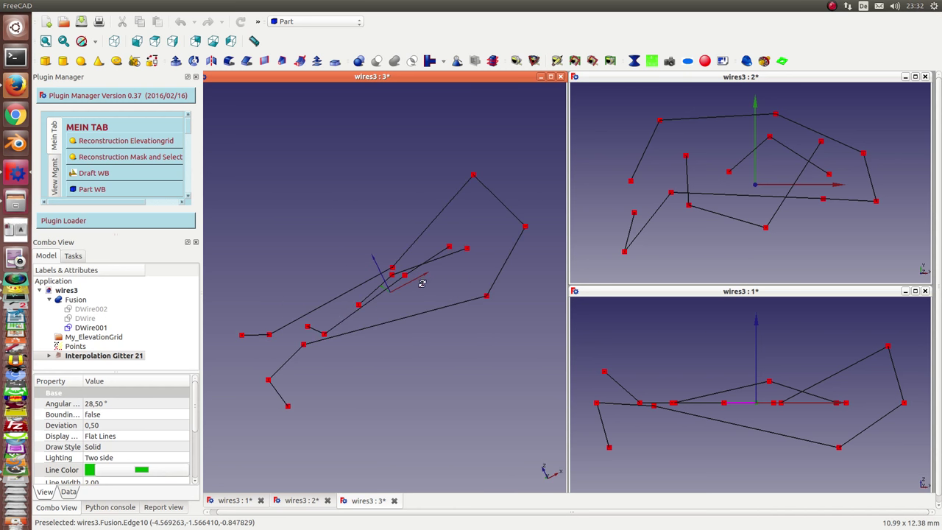
left_click(76, 347)
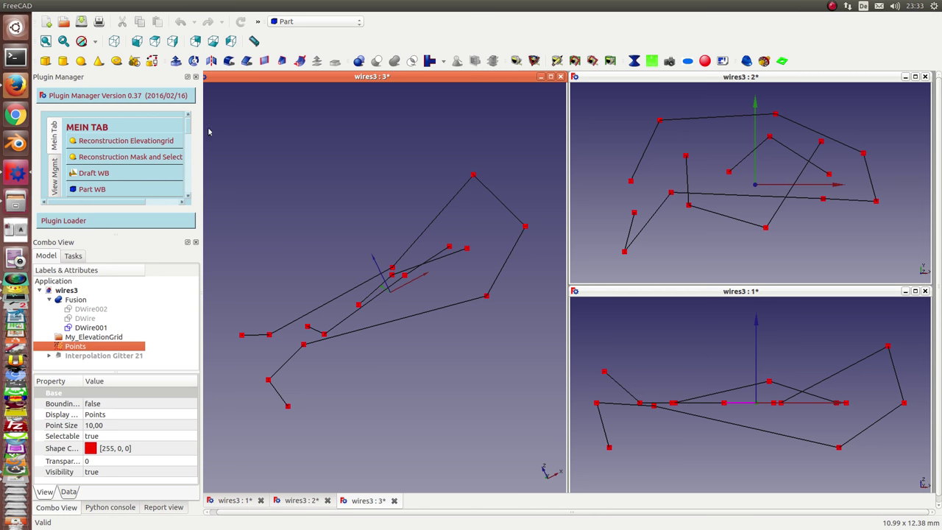
Step: Show Interpolation Gitter 21 again, then orbit and zoom out around the green gridded sheet
left_click(91, 357)
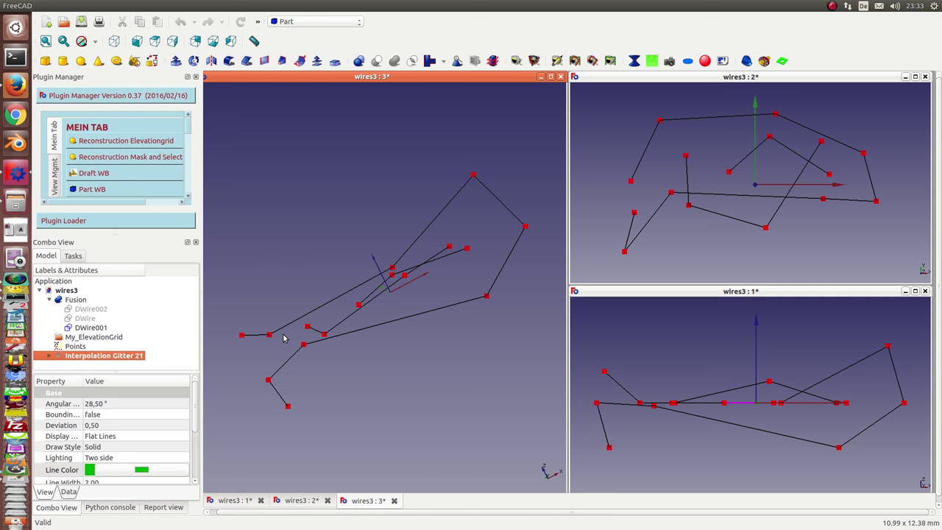
key("space")
left_click(435, 390)
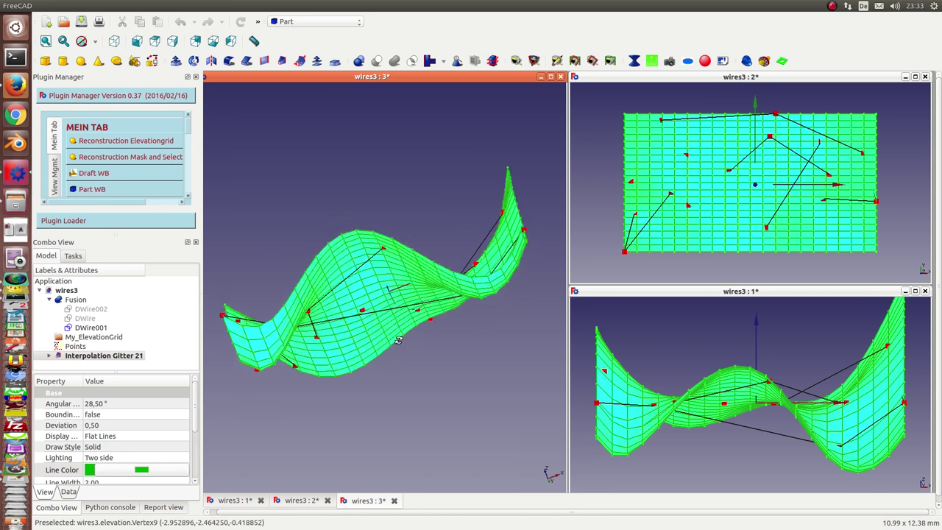
middle_click_drag(398, 340, 397, 157)
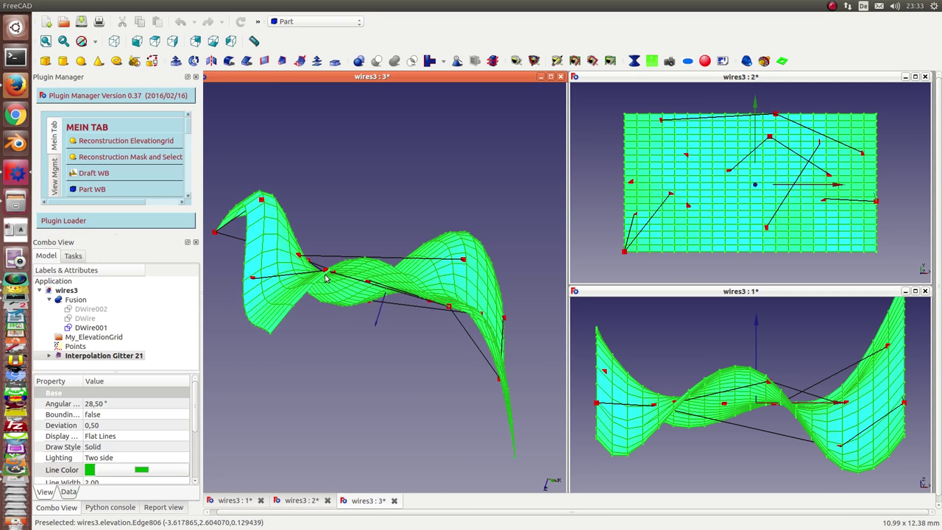
middle_click_drag(331, 280, 423, 317)
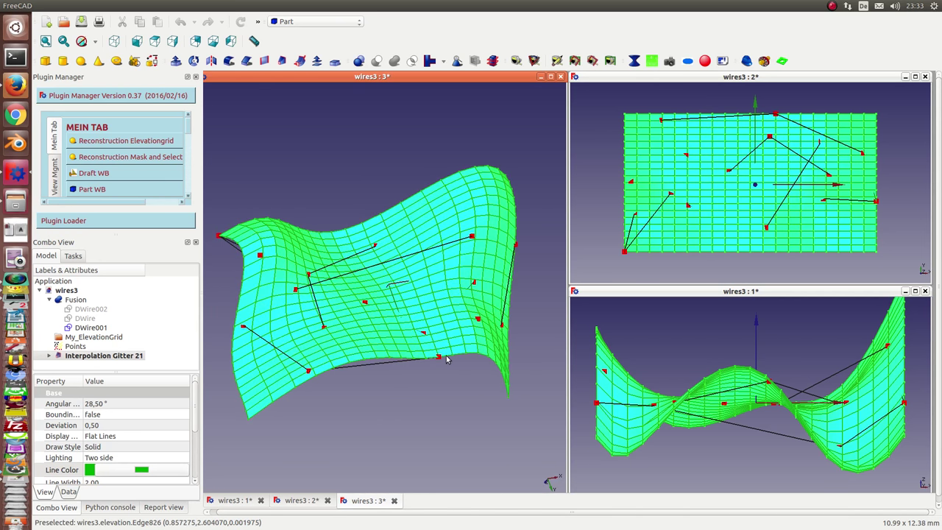
middle_click_drag(468, 407, 360, 441)
middle_click_drag(384, 409, 313, 439)
scroll(318, 417, "down", 3)
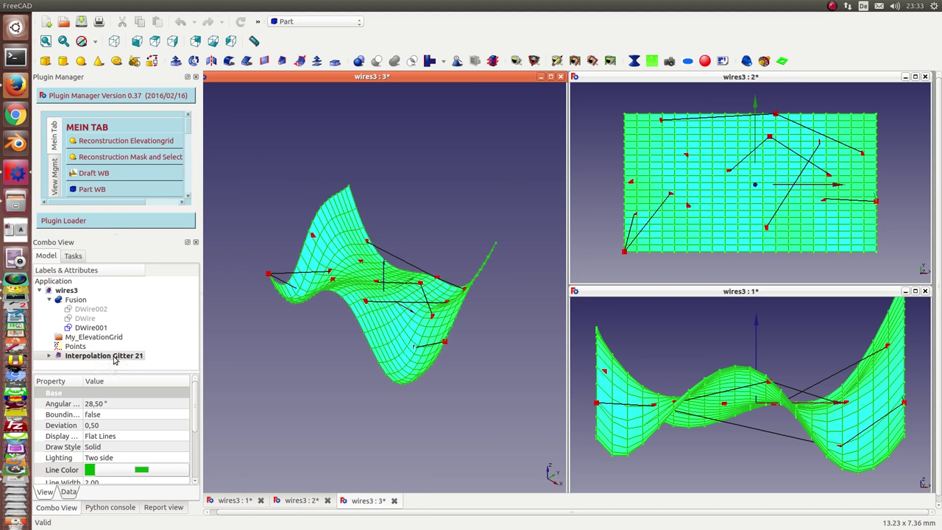
Step: Open Reconstruction Tools for My_ElevationGrid and arrange the panel and enlarged colour height map
double_click(86, 337)
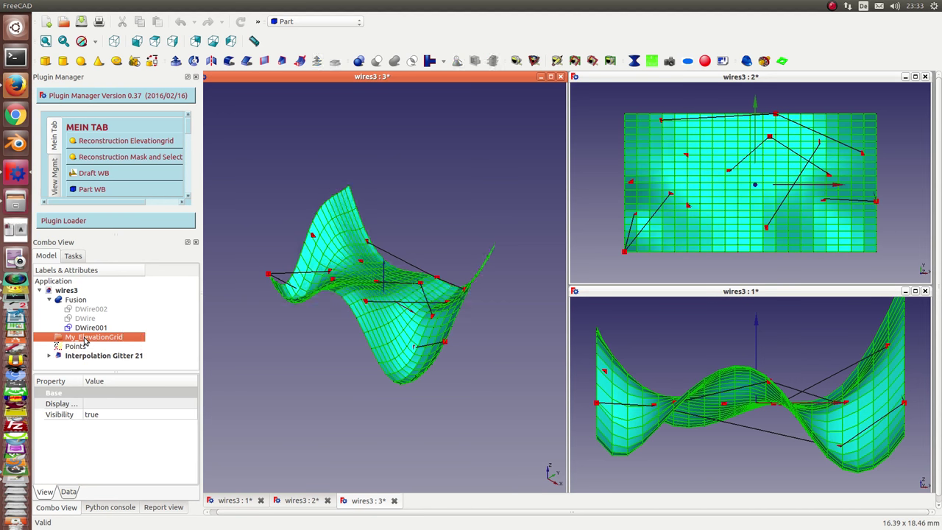
left_click_drag(368, 25, 741, 93)
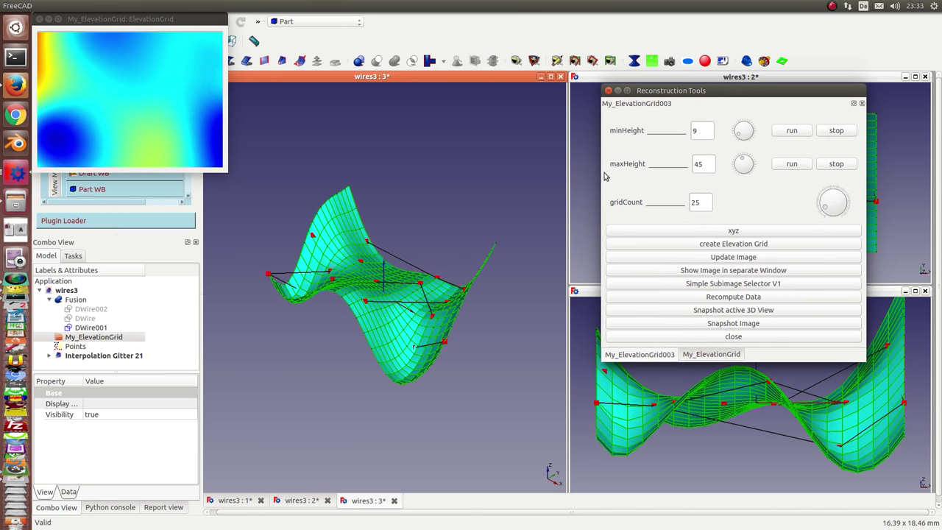
left_click_drag(225, 169, 513, 297)
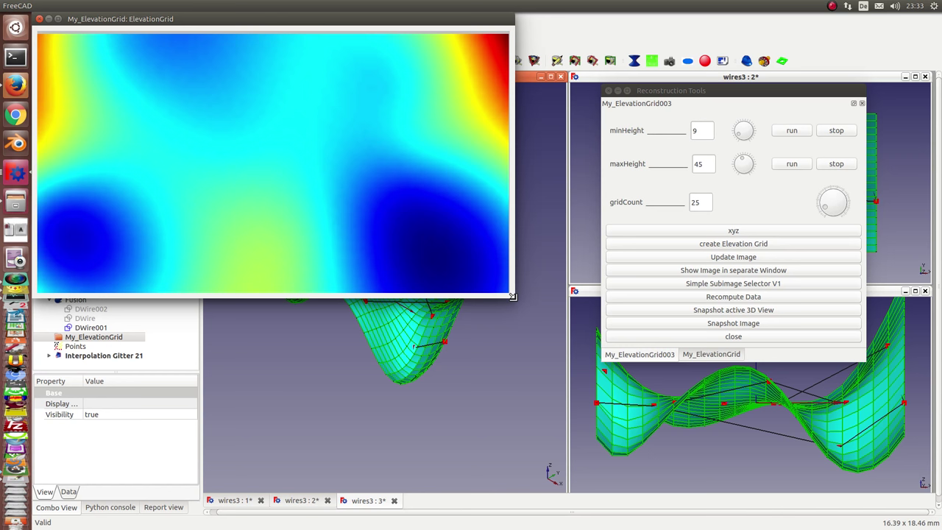
left_click_drag(316, 20, 574, 196)
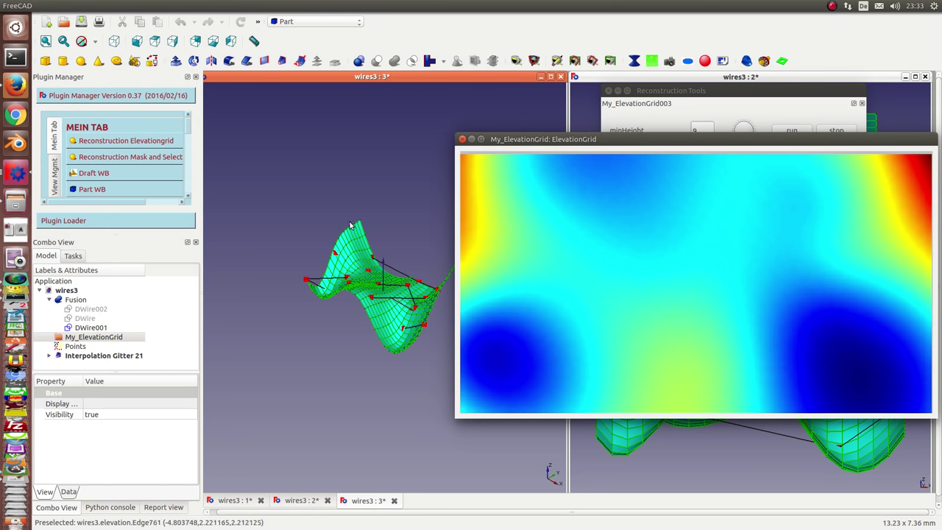
Step: Orbit the interpolated surface to several orientations and move the height map to the lower left
middle_click_drag(352, 226, 366, 214)
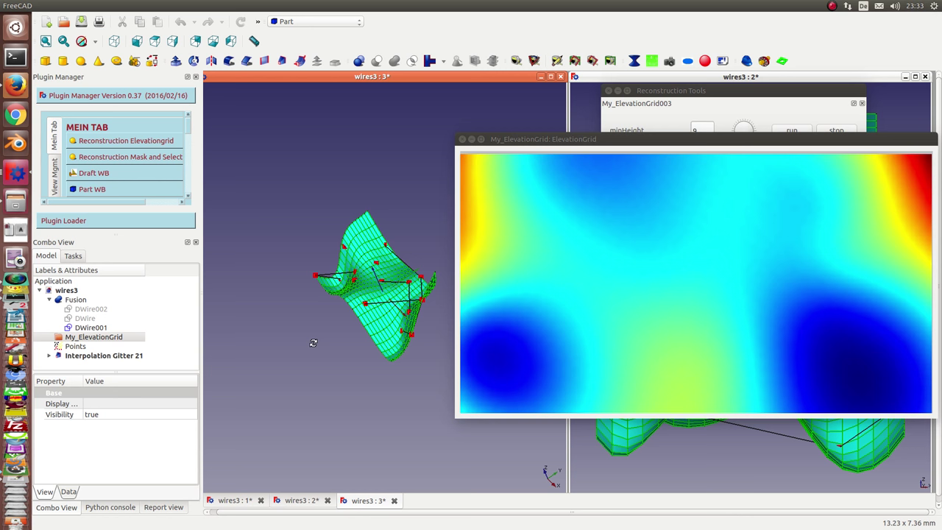
middle_click_drag(313, 343, 361, 284)
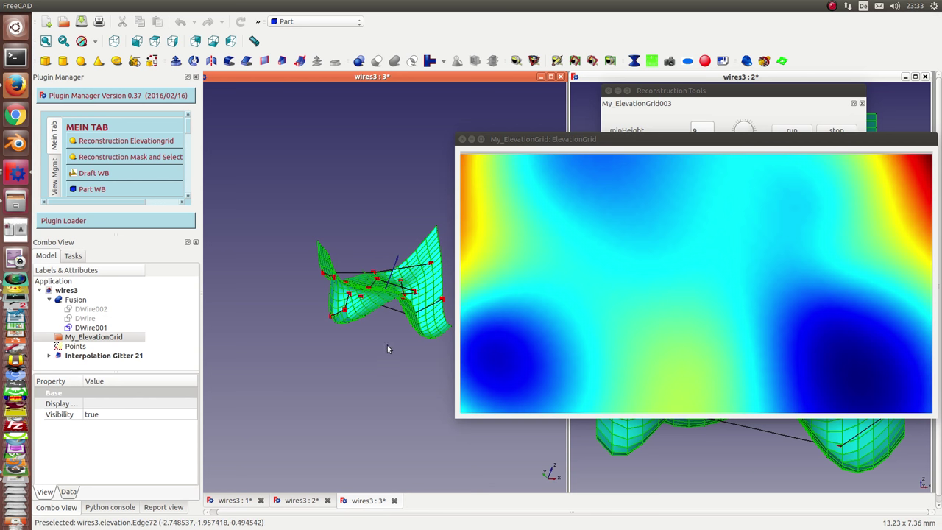
middle_click_drag(404, 377, 342, 377)
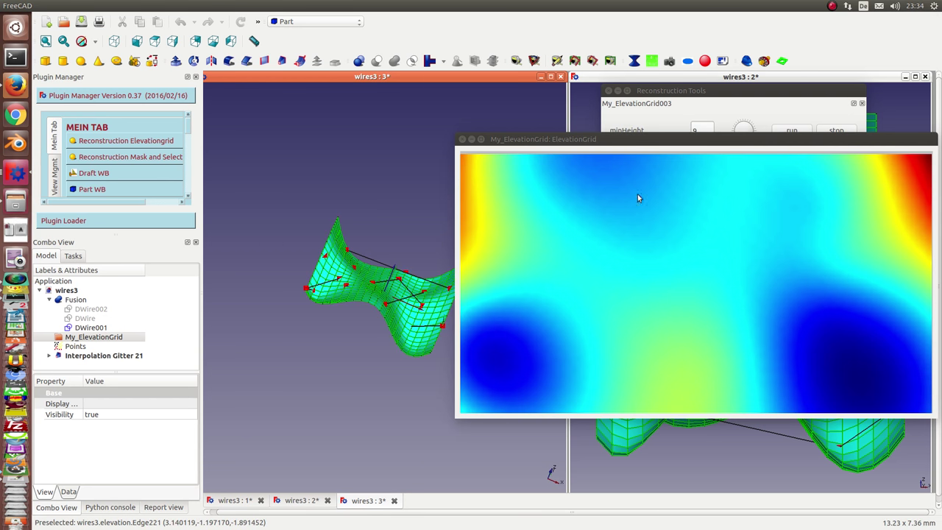
left_click_drag(685, 139, 318, 399)
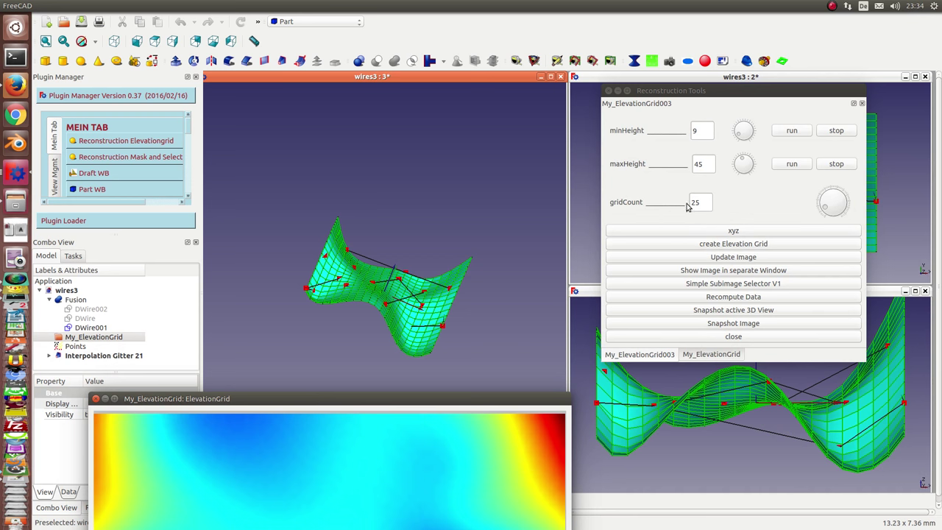
Step: Hide Interpolation Gitter 21, change gridCount from 25 to 5, and create the elevation grid
left_click(110, 356)
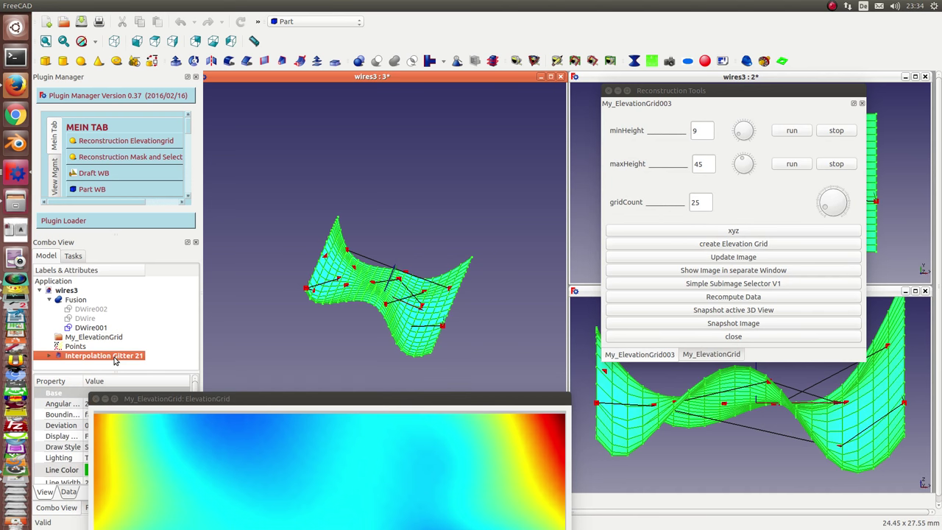
key("space")
double_click(701, 197)
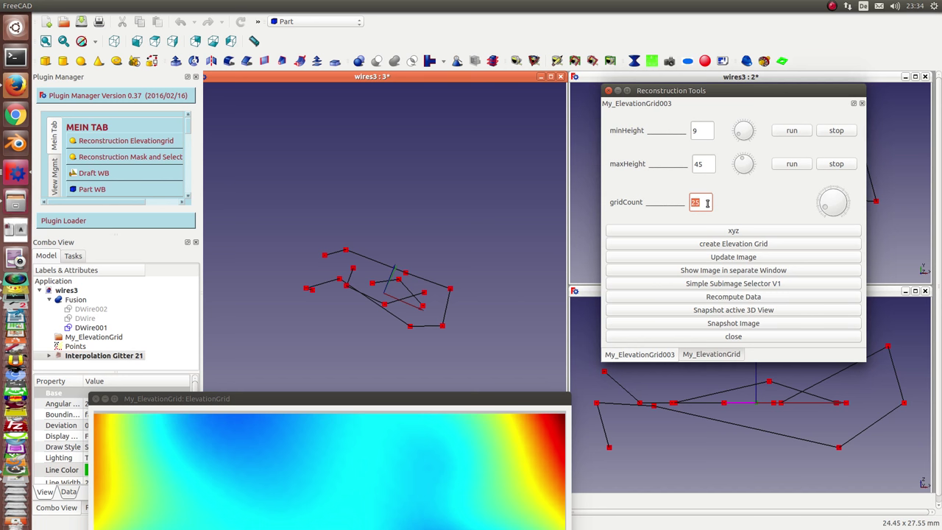
type("5")
left_click(663, 248)
left_click(671, 246)
Step: On the My_ElevationGrid tab, replace gridCount 20 with 5 and generate the grid again
left_click(715, 356)
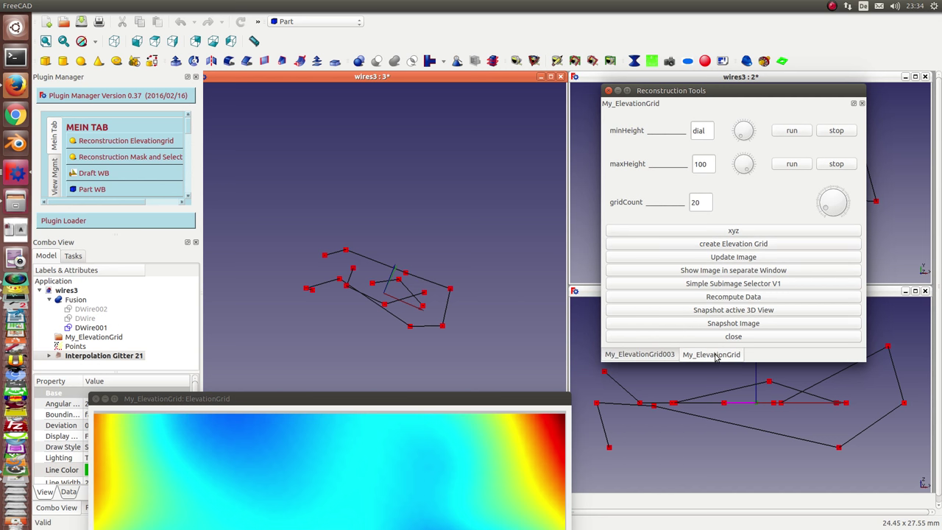
double_click(703, 205)
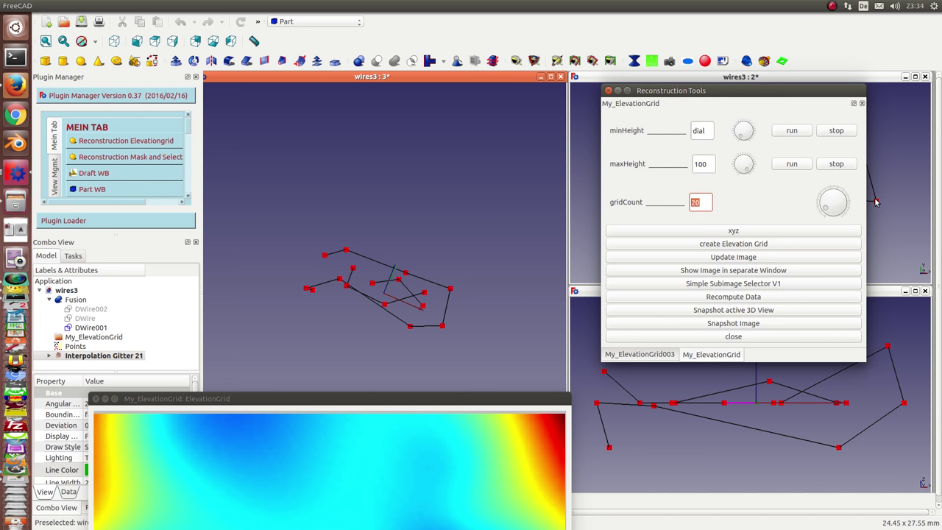
type("5")
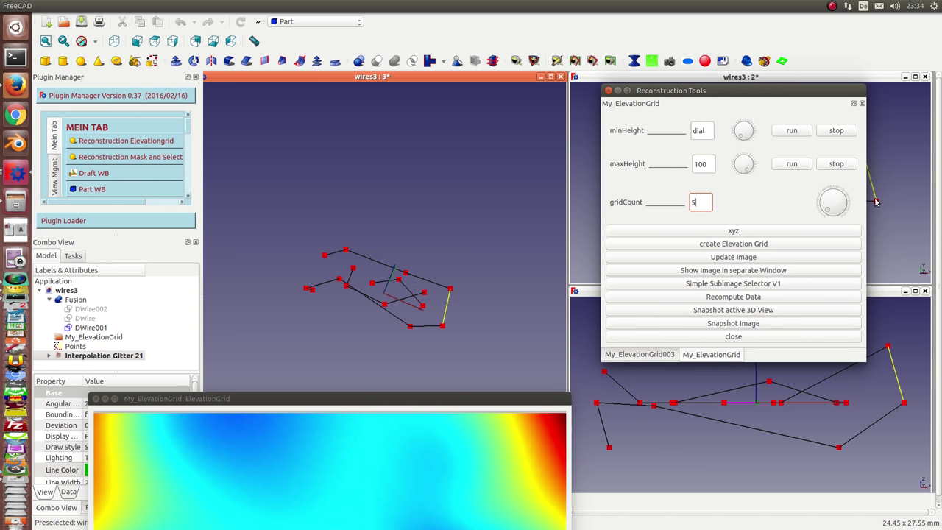
left_click(695, 245)
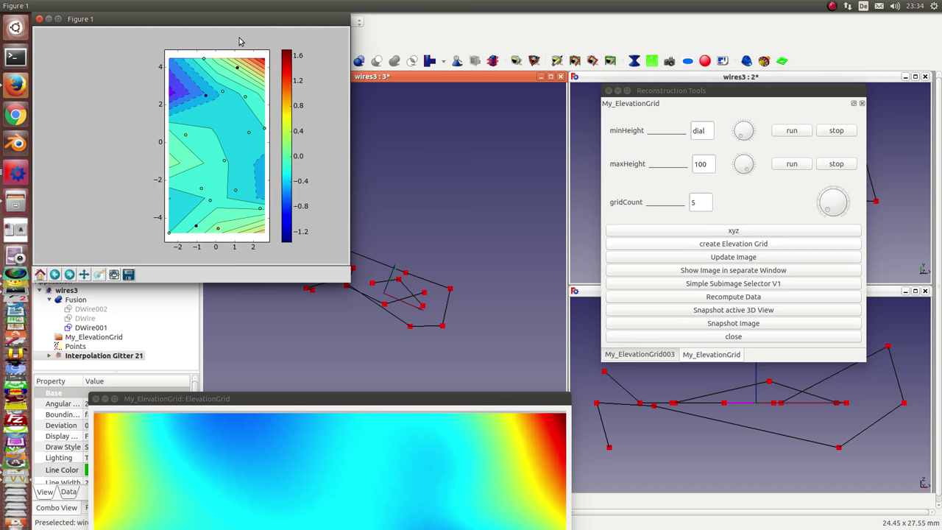
Step: Close the Figure 1 contour plot, orbit and zoom the faceted gridCount 5 surface, and raise the height map
left_click_drag(243, 21, 226, 167)
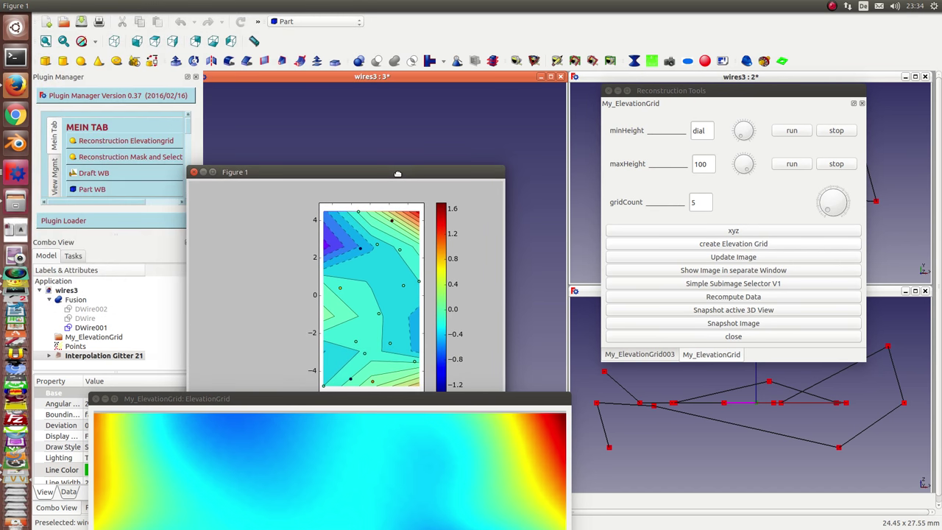
left_click(190, 172)
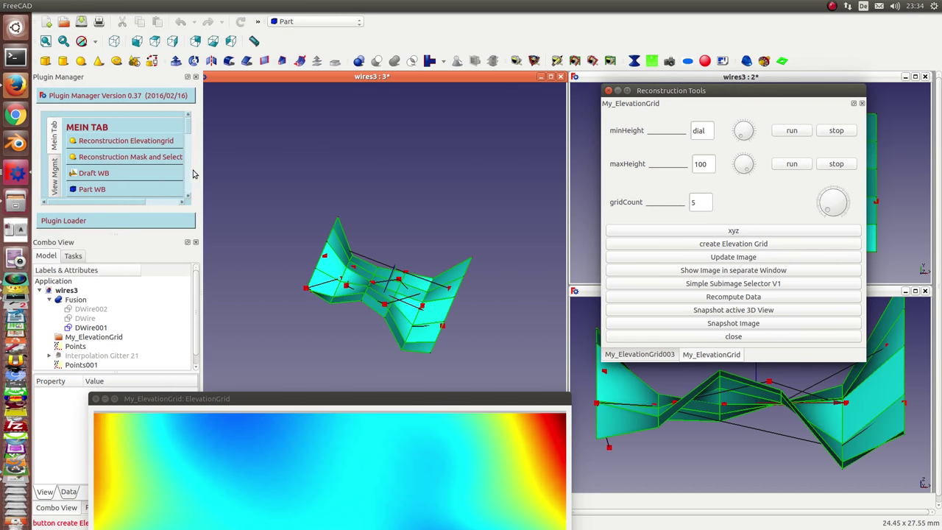
middle_click_drag(368, 353, 412, 338)
scroll(307, 292, "up", 3)
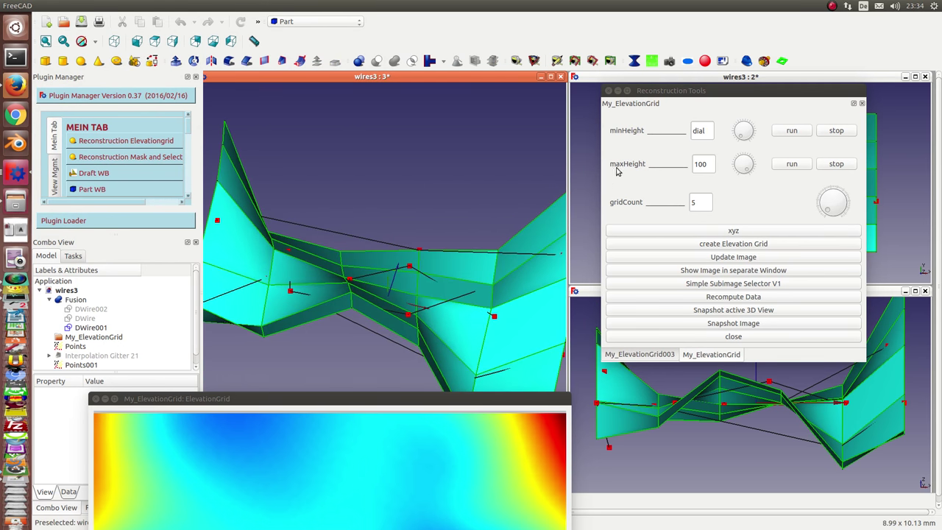
left_click(699, 201)
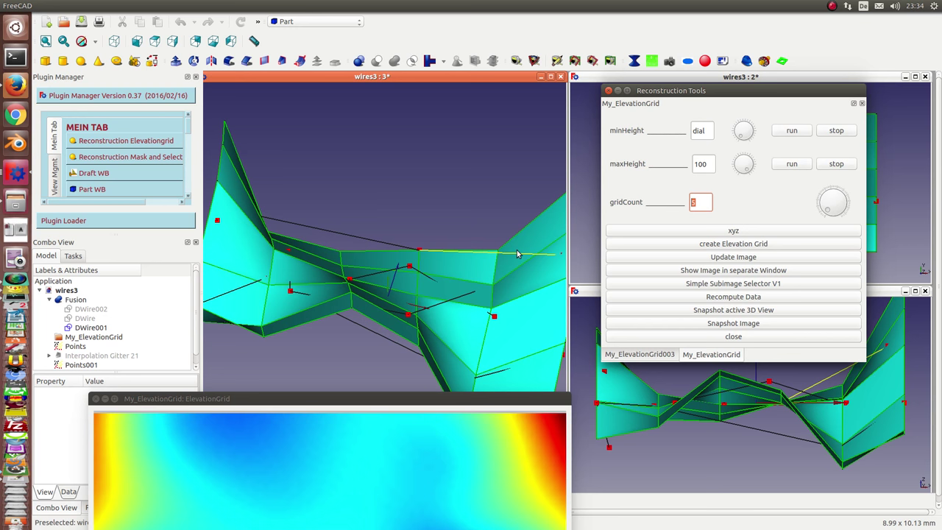
left_click_drag(475, 168, 620, 149)
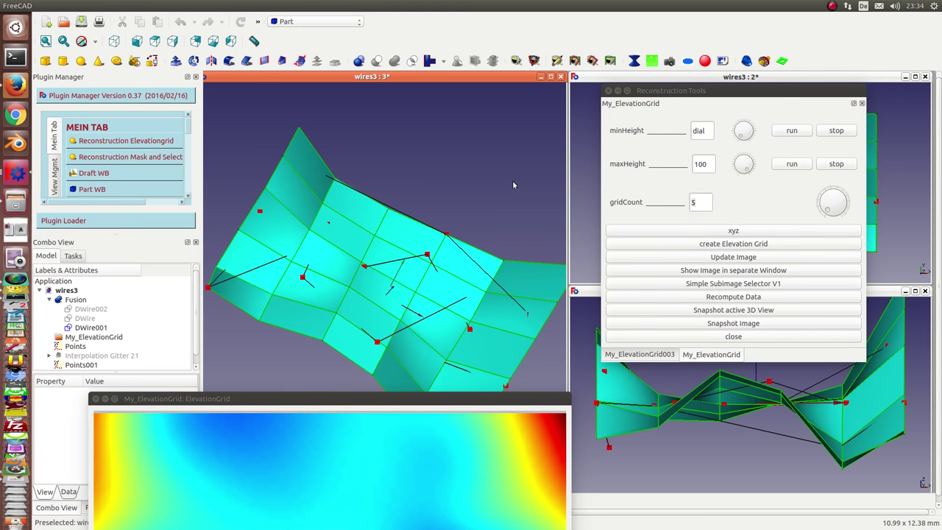
left_click_drag(367, 399, 351, 103)
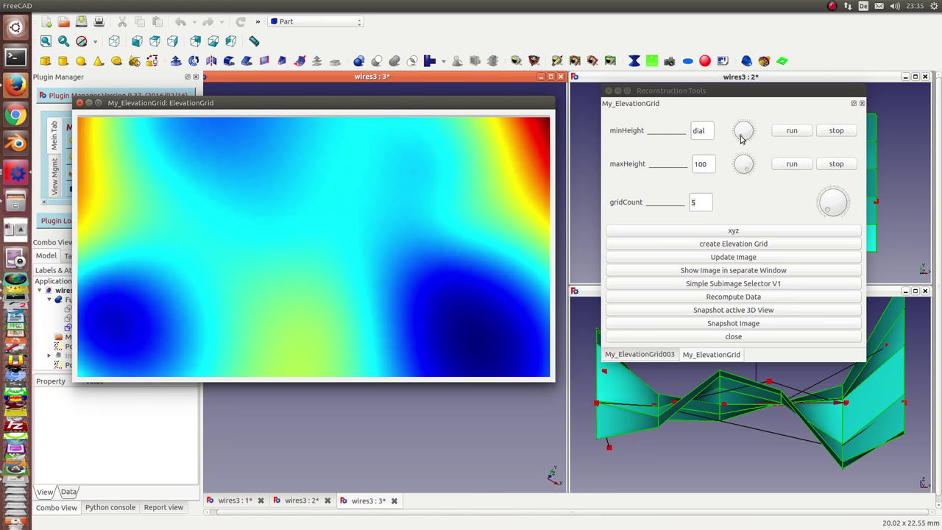
Step: Turn the minHeight and maxHeight dials to 7 and 47 and rerun the ElevationGrid image
left_click_drag(741, 140, 733, 132)
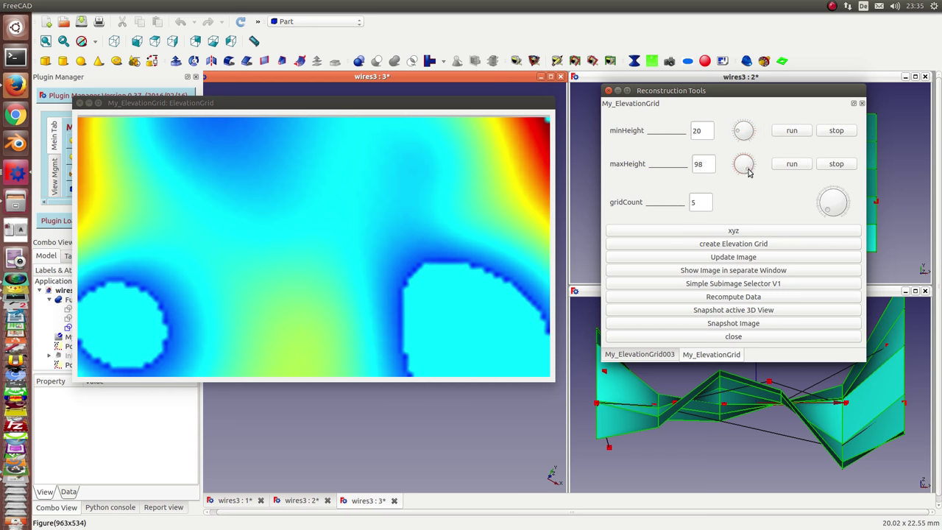
left_click_drag(748, 172, 742, 164)
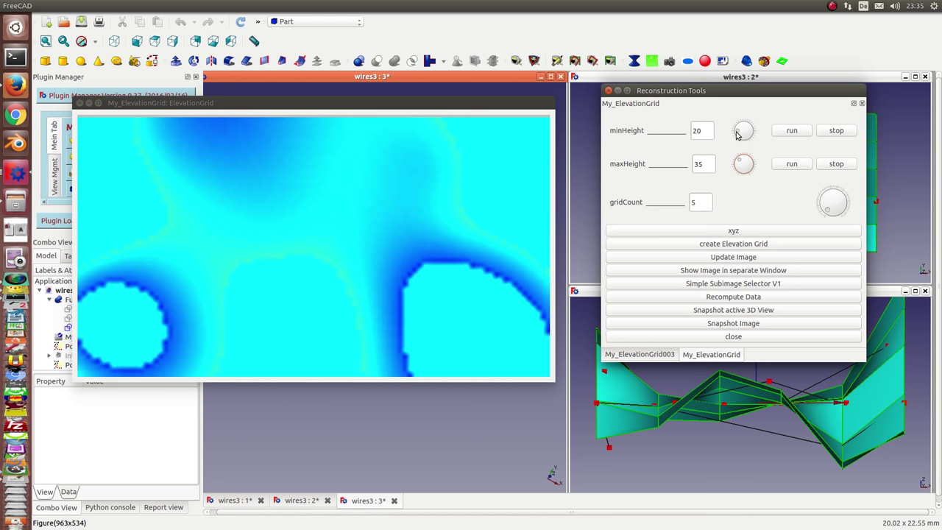
left_click_drag(739, 137, 740, 140)
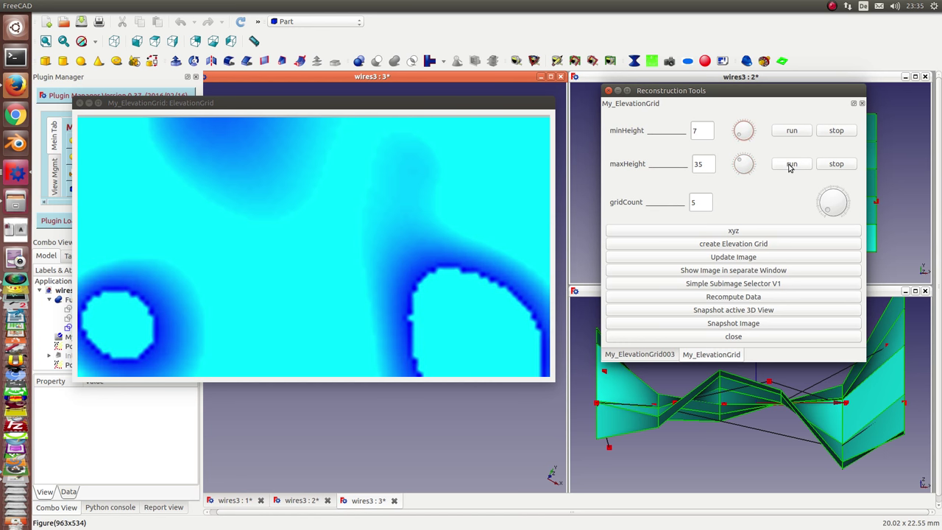
left_click(789, 166)
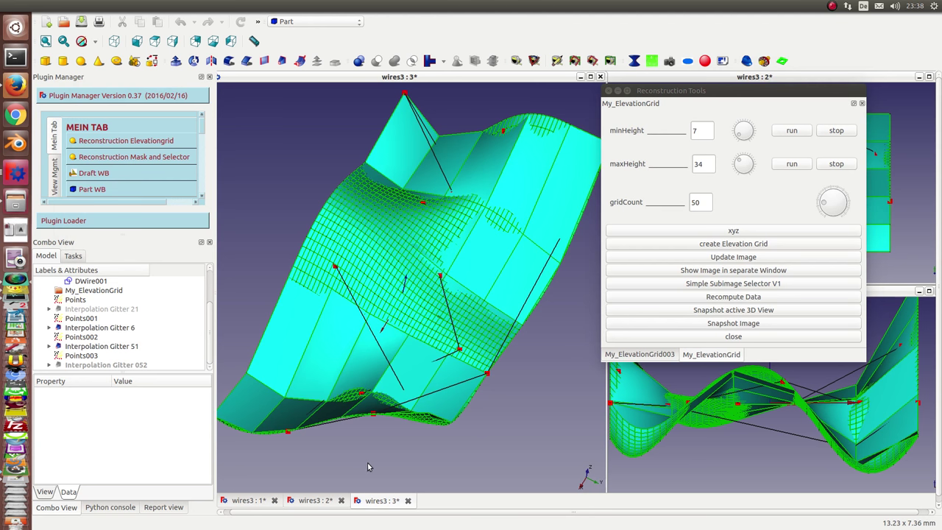
Step: Select Interpolation Gitter 6 and view the fine gridCount 50 mesh from above for comparison
middle_click_drag(367, 457, 246, 279)
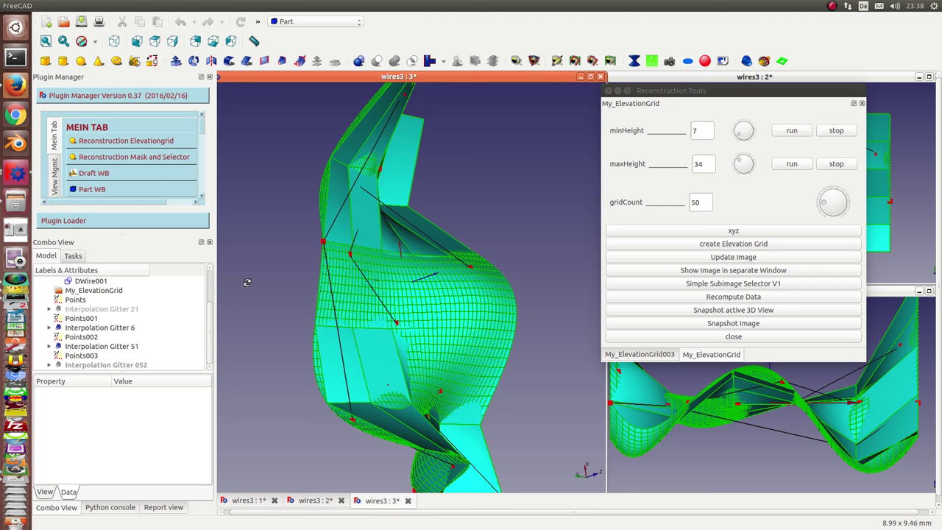
left_click(89, 328)
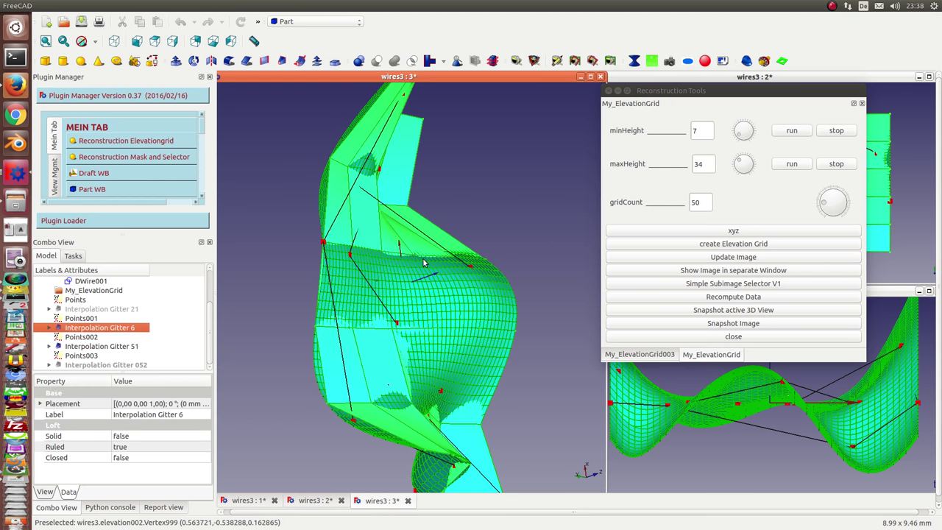
middle_click_drag(275, 265, 393, 393)
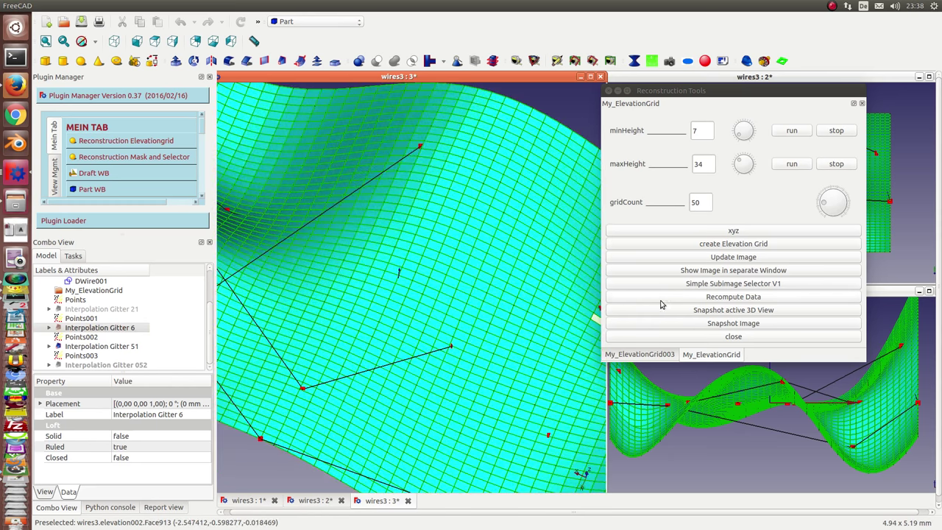